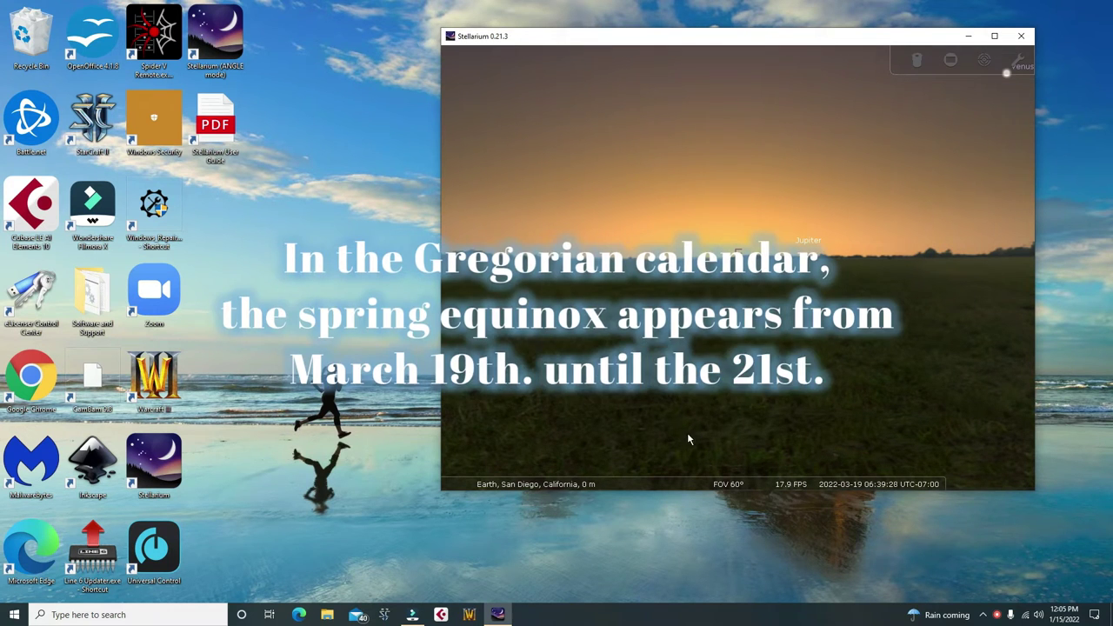
Switch the sky view to full screen and turn on the azimuthal grid
mouse_move(680, 476)
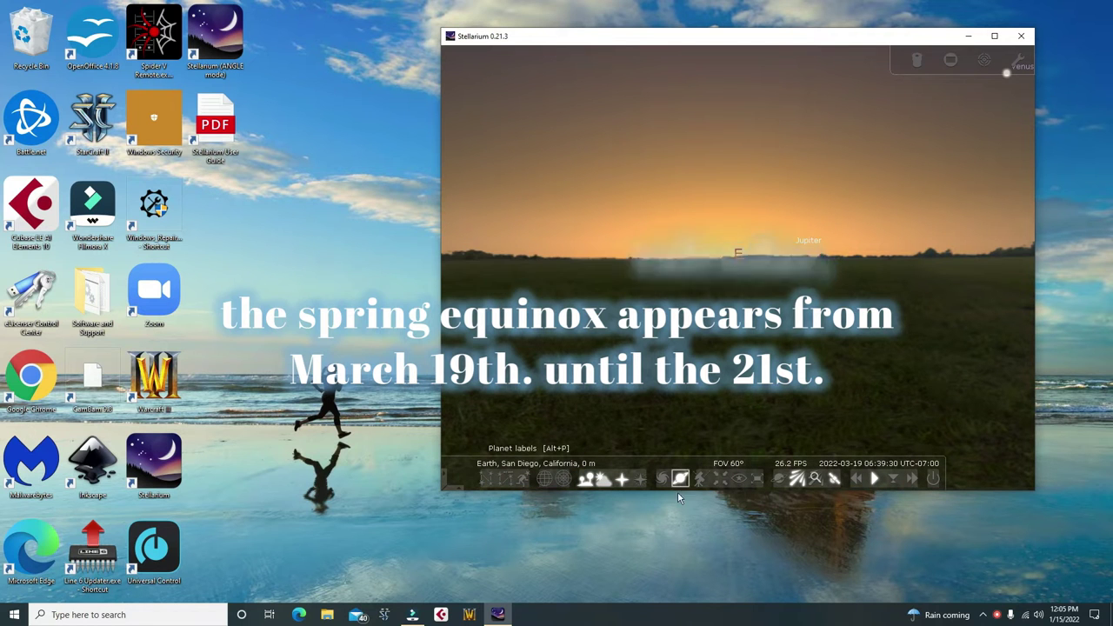
left_click(756, 477)
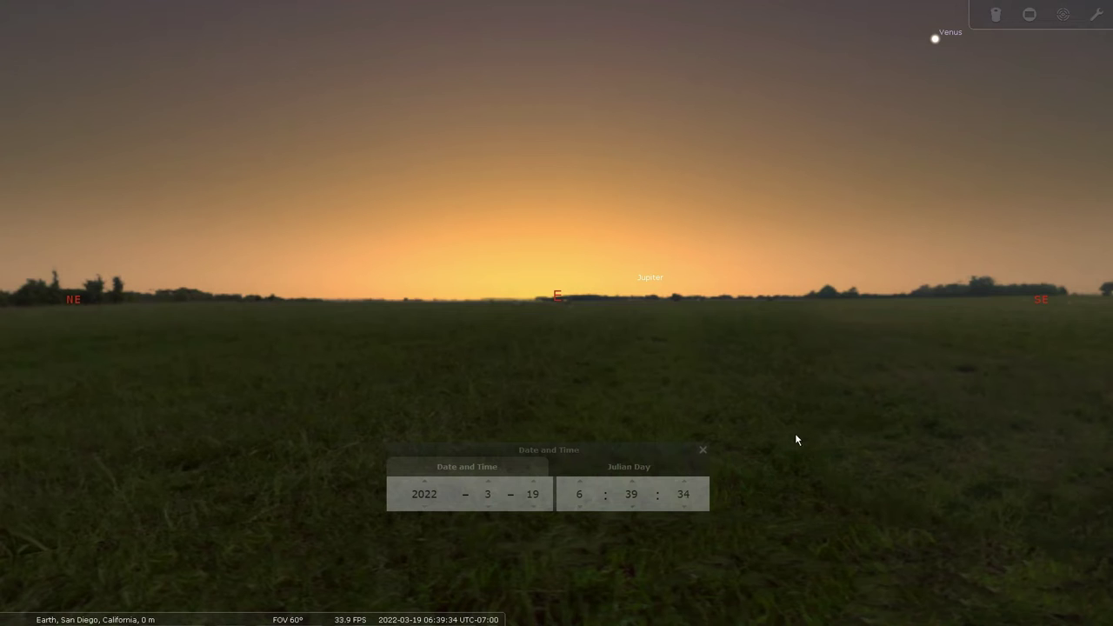
key("z")
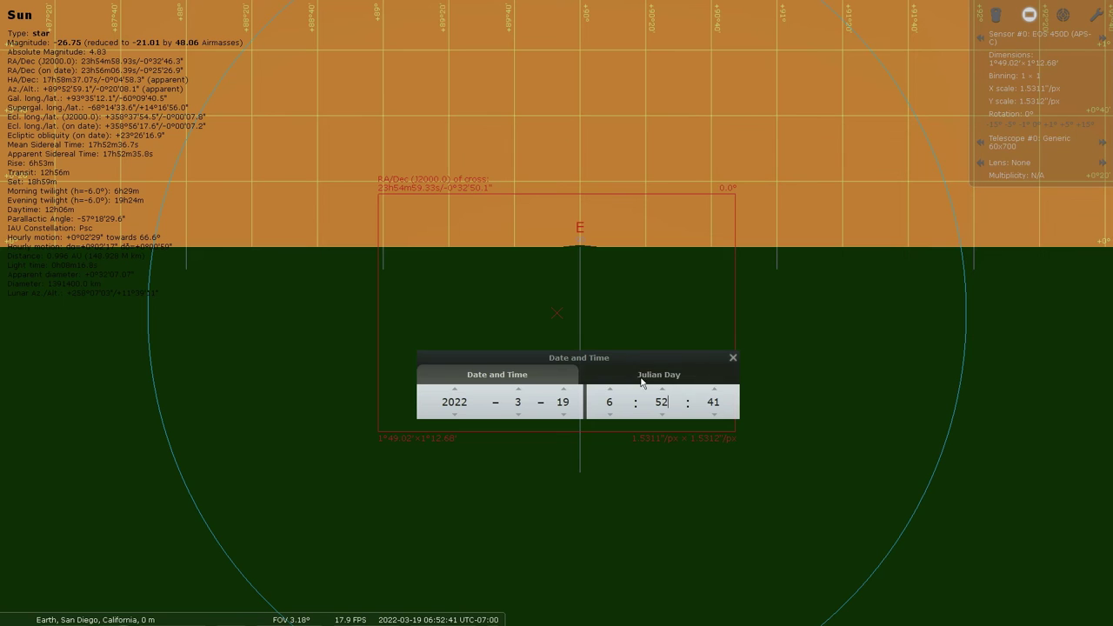
Advance the time on 2022-03-19 second by second through sunrise to 6:54:39
left_click(716, 391)
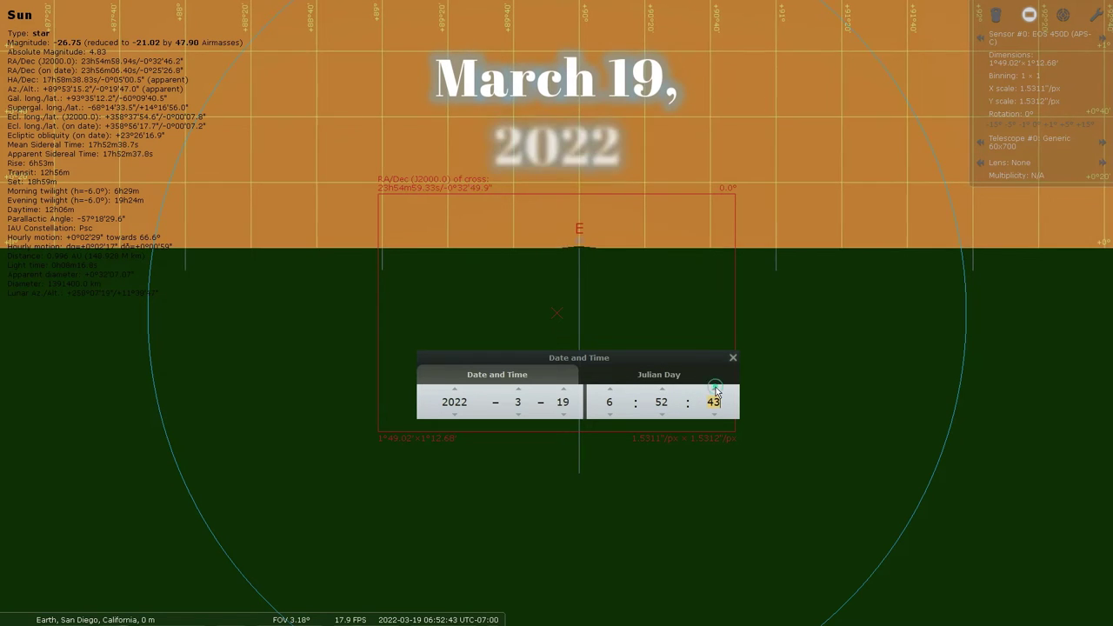
left_click(716, 391)
scroll(716, 392, "up", 20)
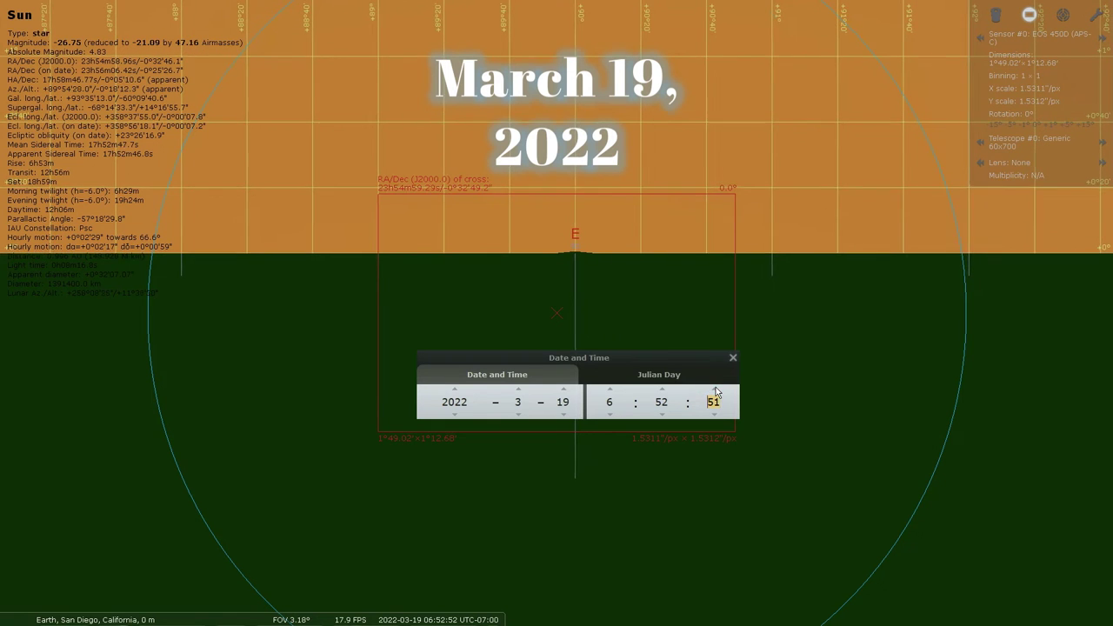
scroll(716, 392, "up", 7)
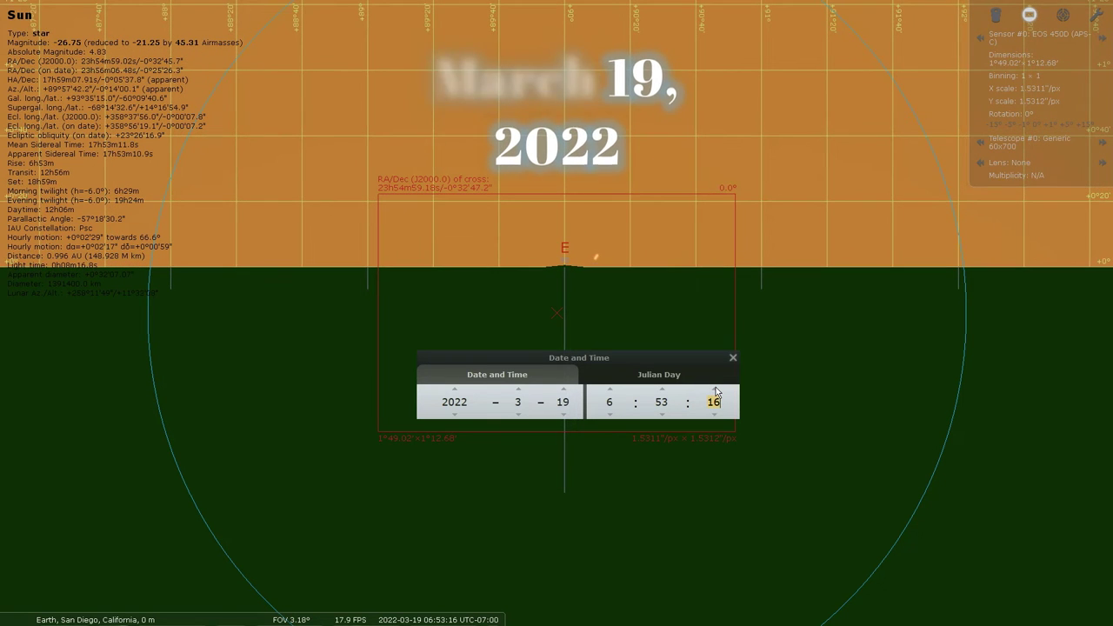
scroll(715, 391, "up", 9)
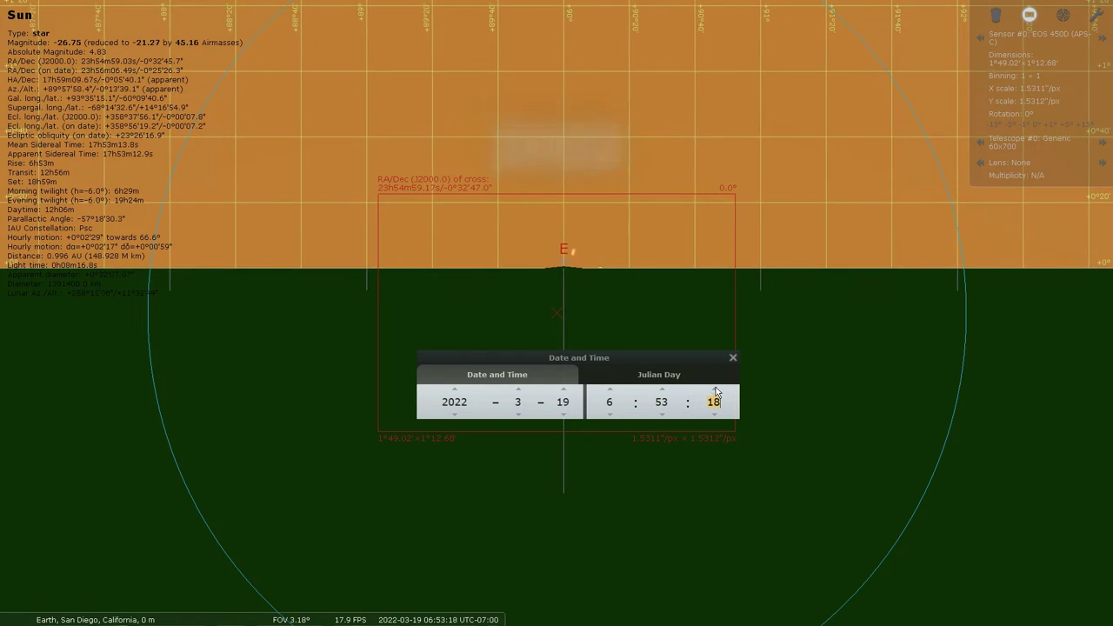
scroll(715, 391, "up", 8)
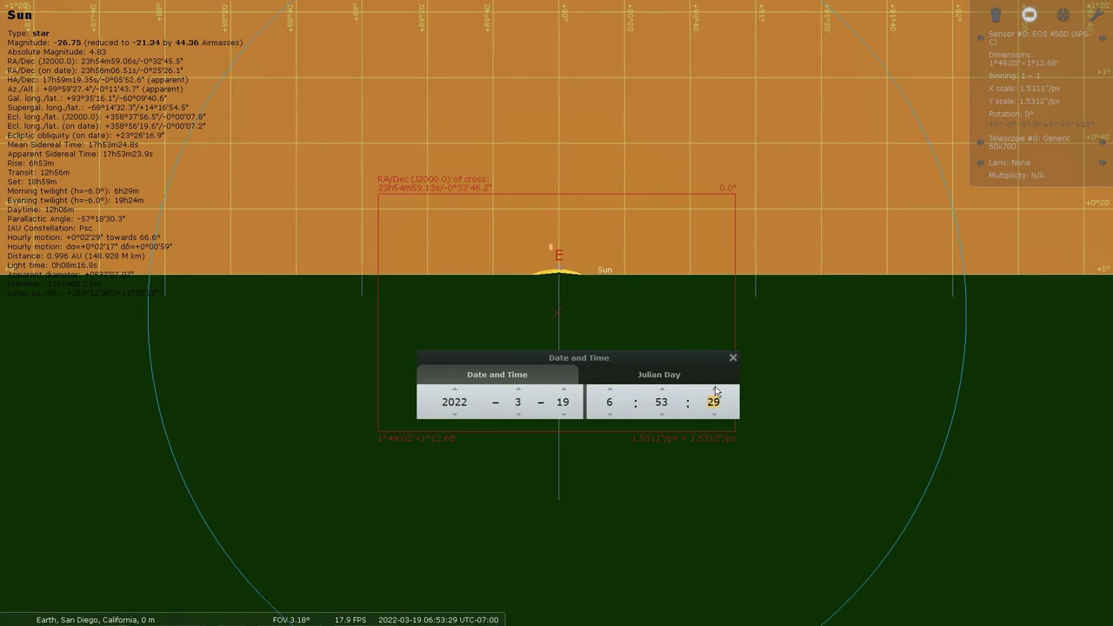
scroll(716, 391, "up", 10)
scroll(716, 391, "up", 20)
scroll(716, 391, "up", 19)
left_click(716, 392)
left_click(716, 391)
left_click(716, 391)
scroll(716, 392, "up", 2)
left_click(715, 392)
left_click(716, 391)
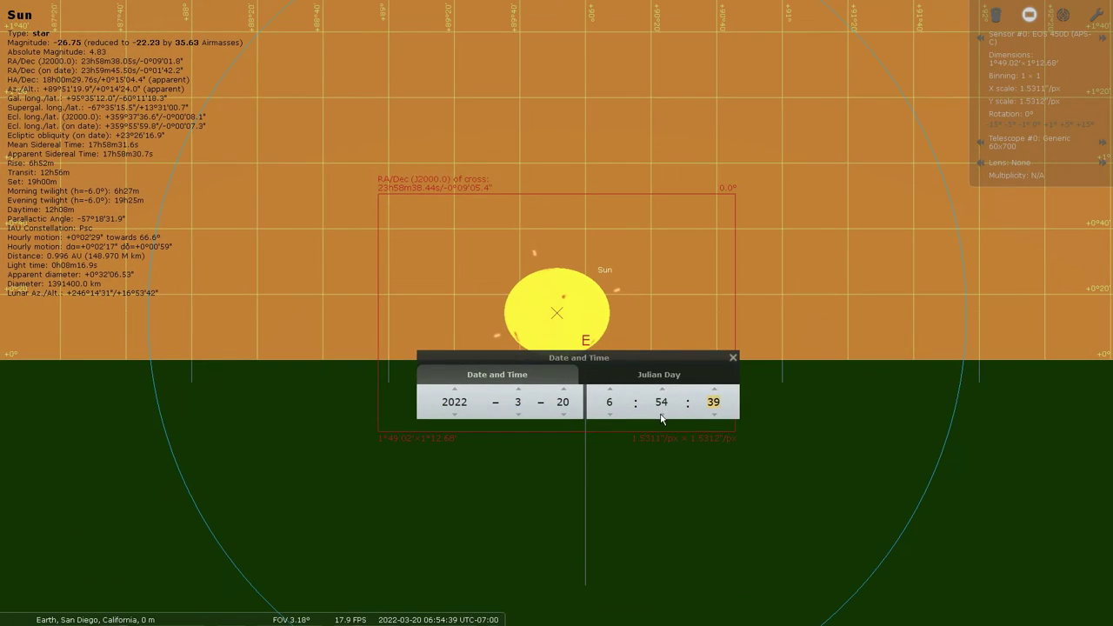
For 2022-03-20, set the time back to 6:52:39 and advance the seconds through sunrise to 6:53:34
left_click(607, 407)
left_click(662, 415)
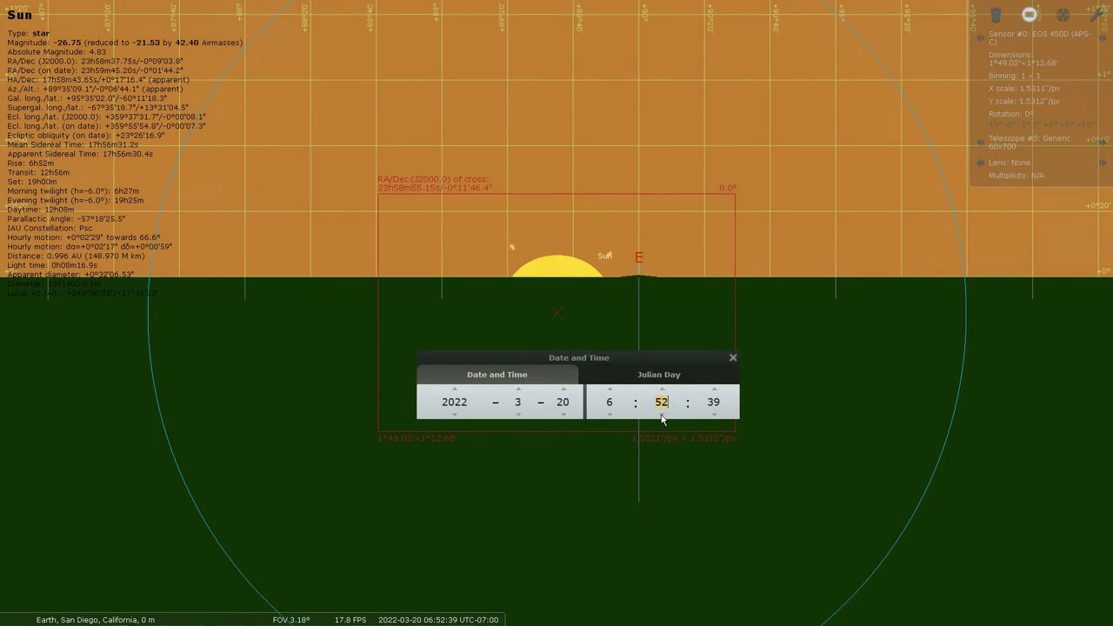
left_click(714, 391)
left_click(714, 391)
left_click(714, 391)
left_click(714, 391)
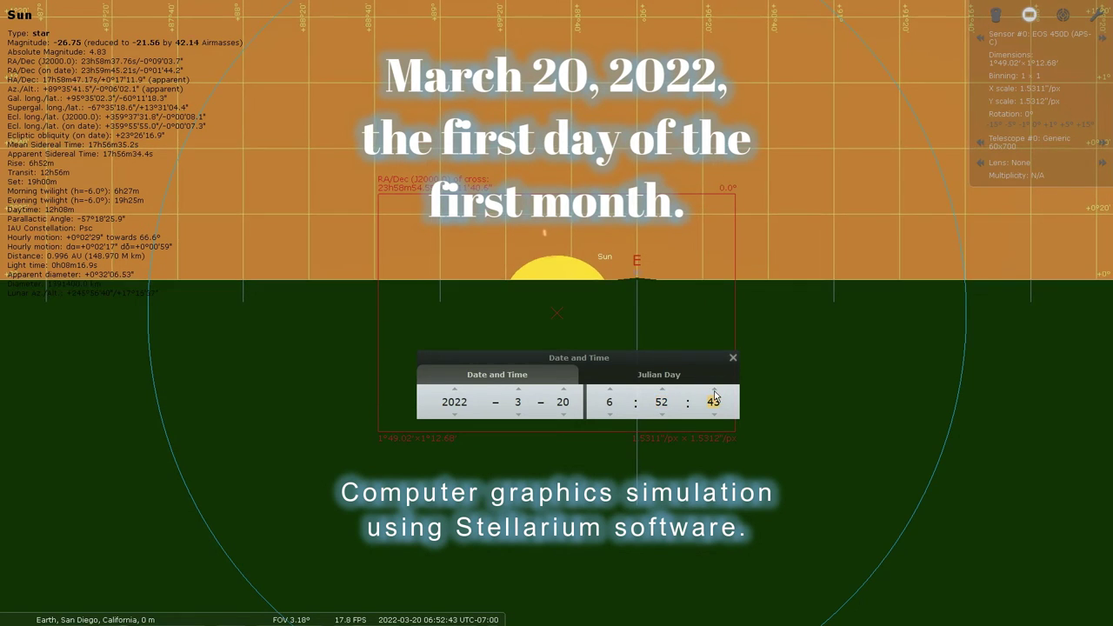
left_click(714, 391)
left_click(714, 391)
left_click(714, 391)
left_click(714, 392)
left_click(714, 393)
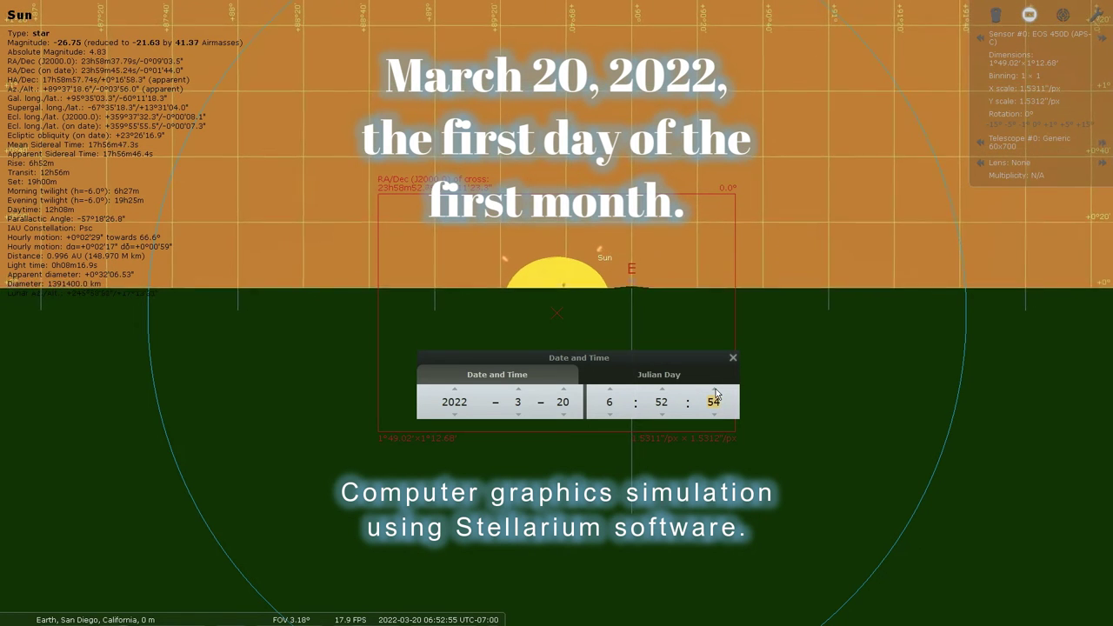
left_click(714, 392)
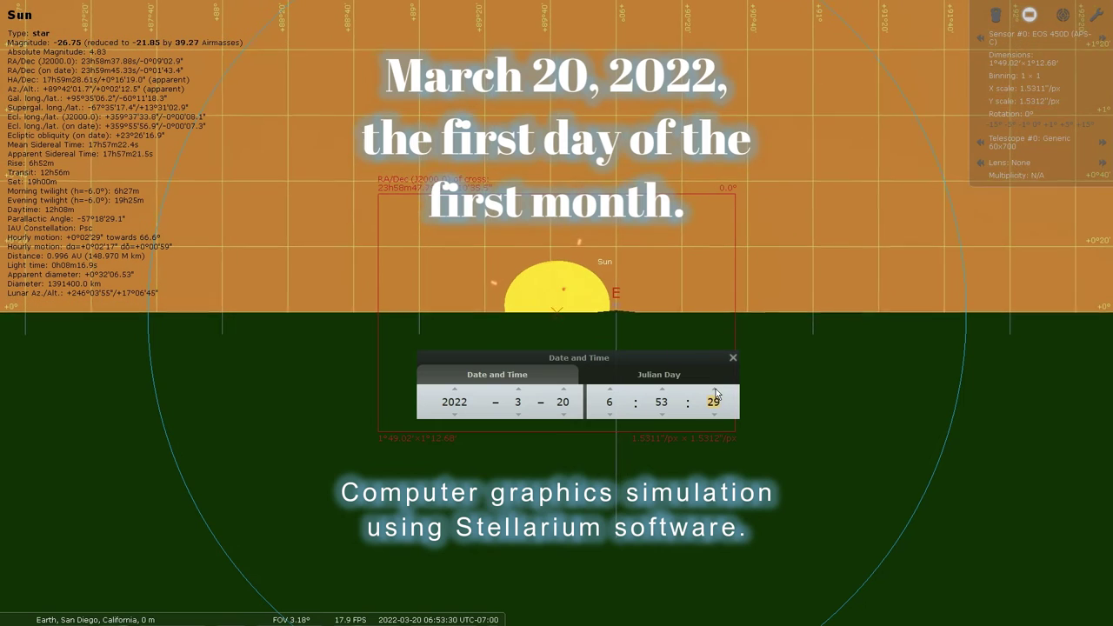
left_click(715, 393)
left_click(715, 392)
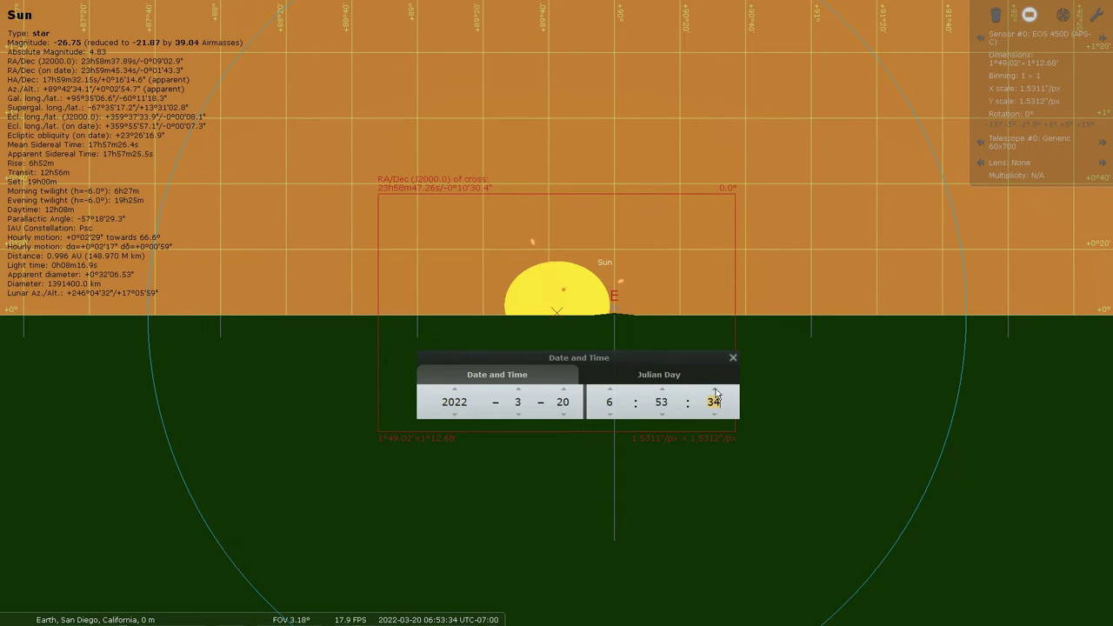
Deselect the Sun and enlarge the view to a 1.27° field to examine the 2022-03-20 sunrise against due east
left_click(830, 388)
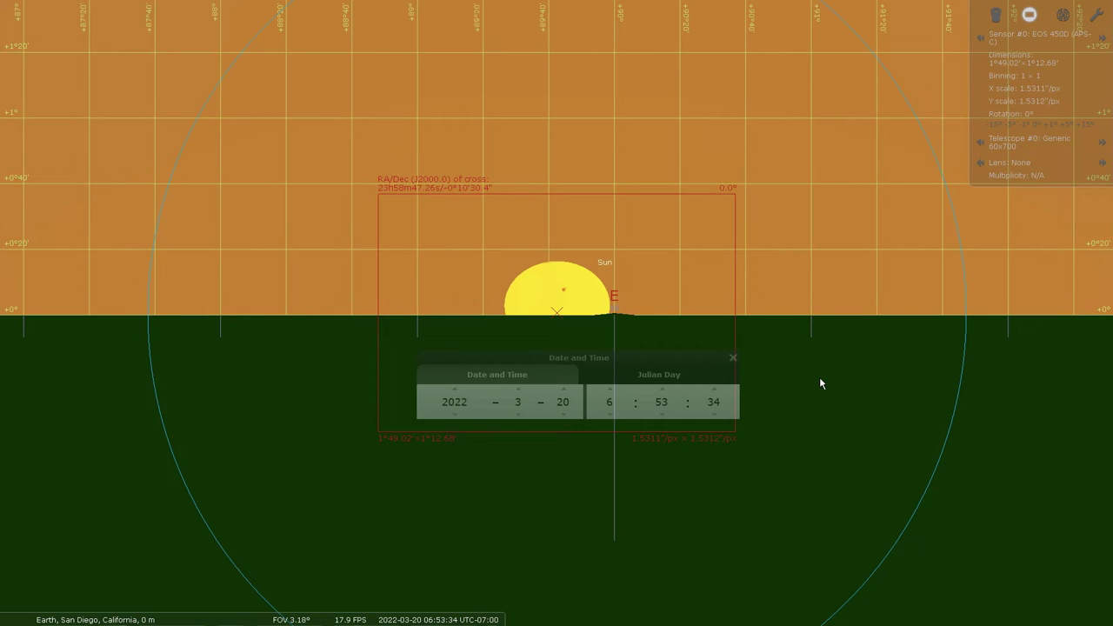
scroll(820, 380, "up", 3)
scroll(820, 380, "up", 3)
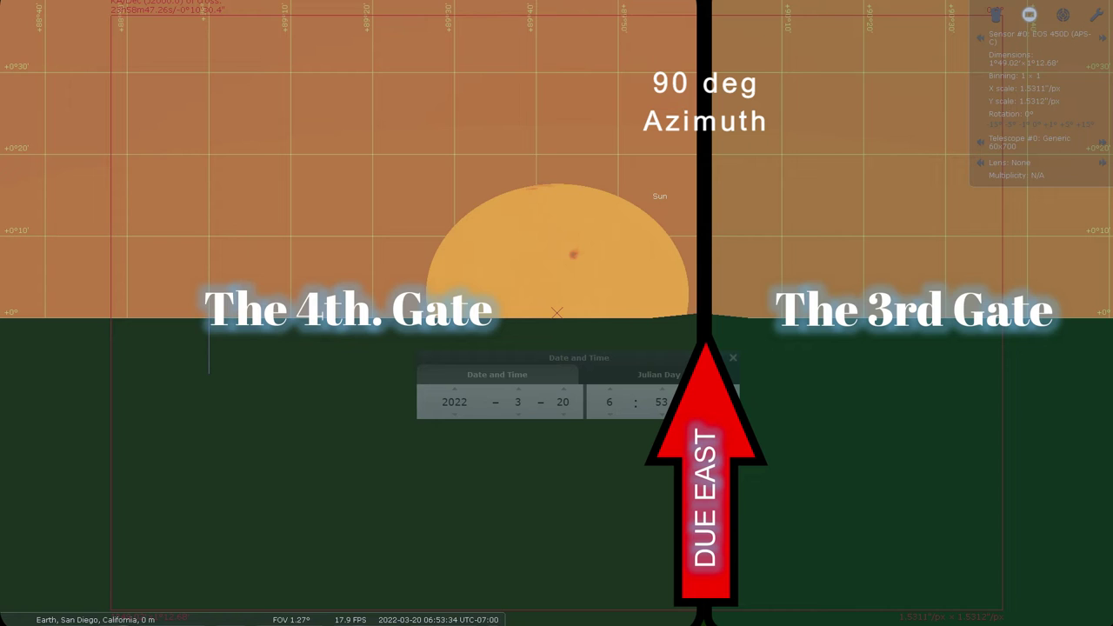
Select the Sun again and set the date and time to 2023-03-19, 6:53:34
left_click(662, 335)
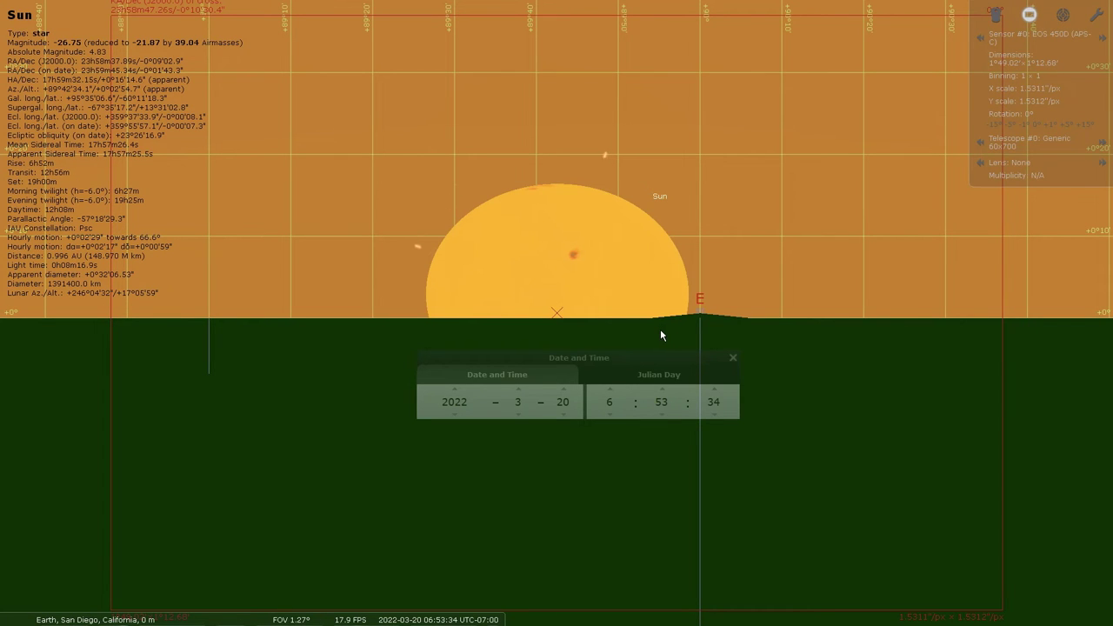
left_click(541, 354)
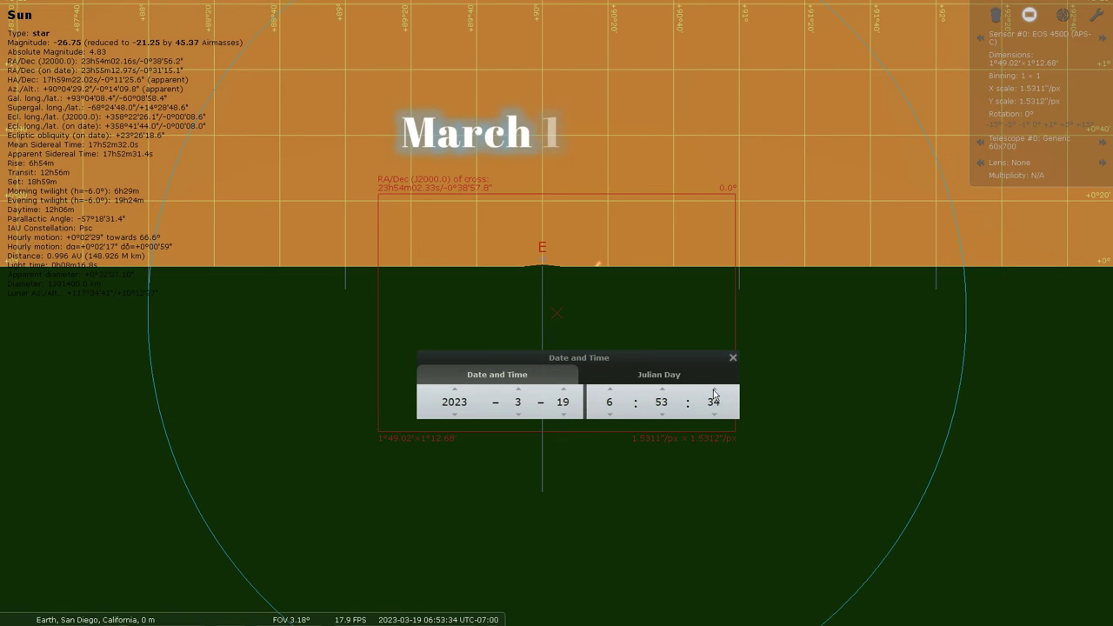
left_click(661, 391)
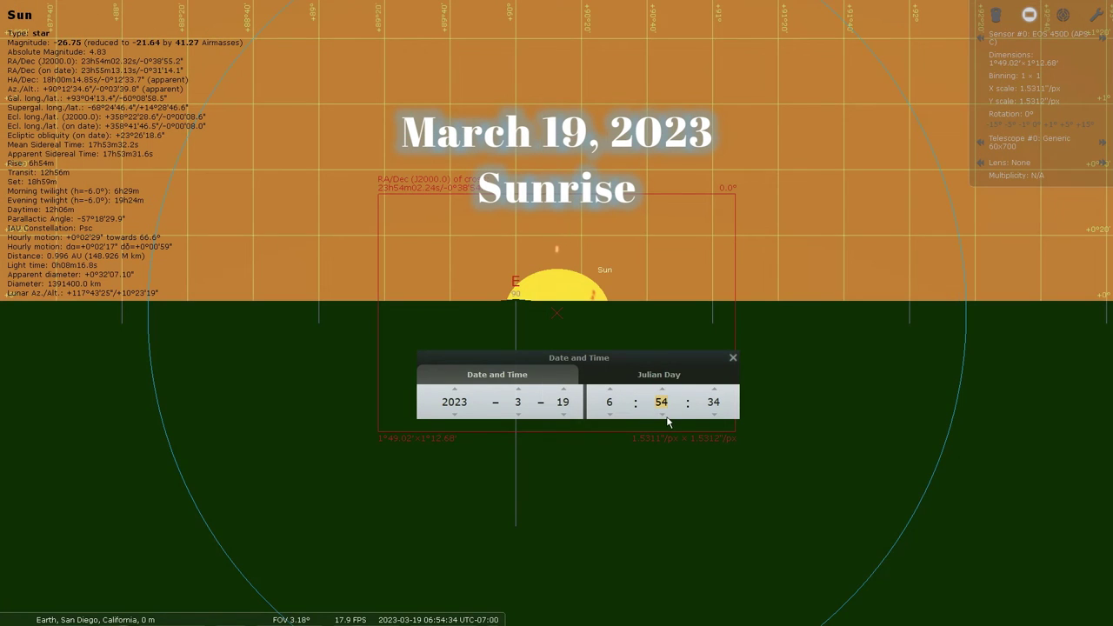
left_click(663, 420)
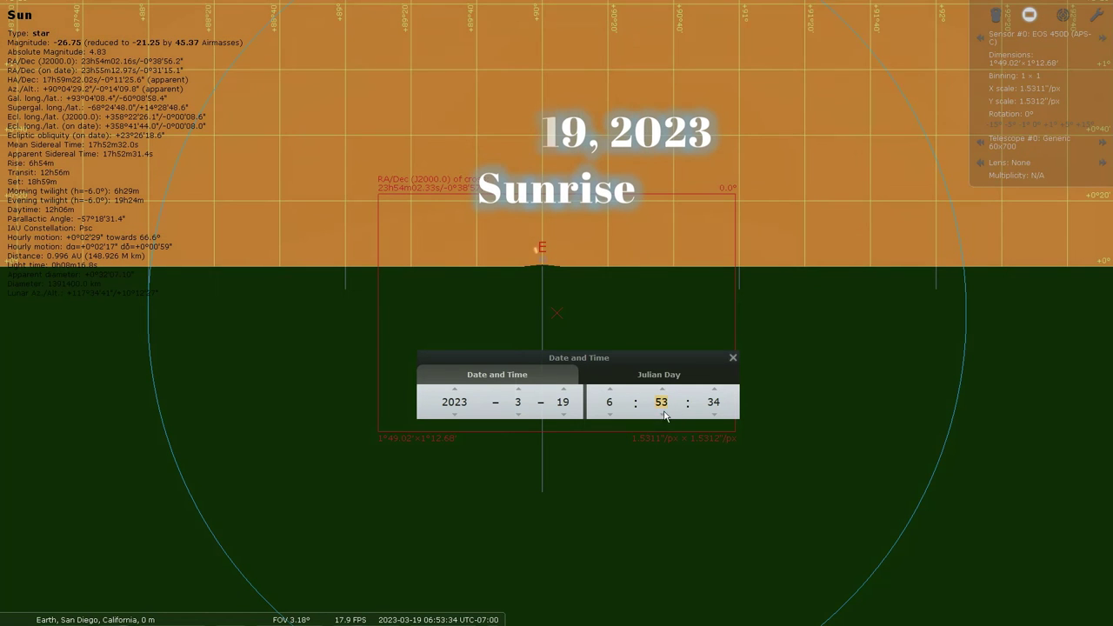
Advance the seconds on 2023-03-19 through sunrise and fine-tune the time to 6:54:58
left_click(714, 390)
left_click(715, 391)
left_click_drag(715, 390, 715, 390)
left_click(715, 391)
left_click(715, 390)
left_click(714, 391)
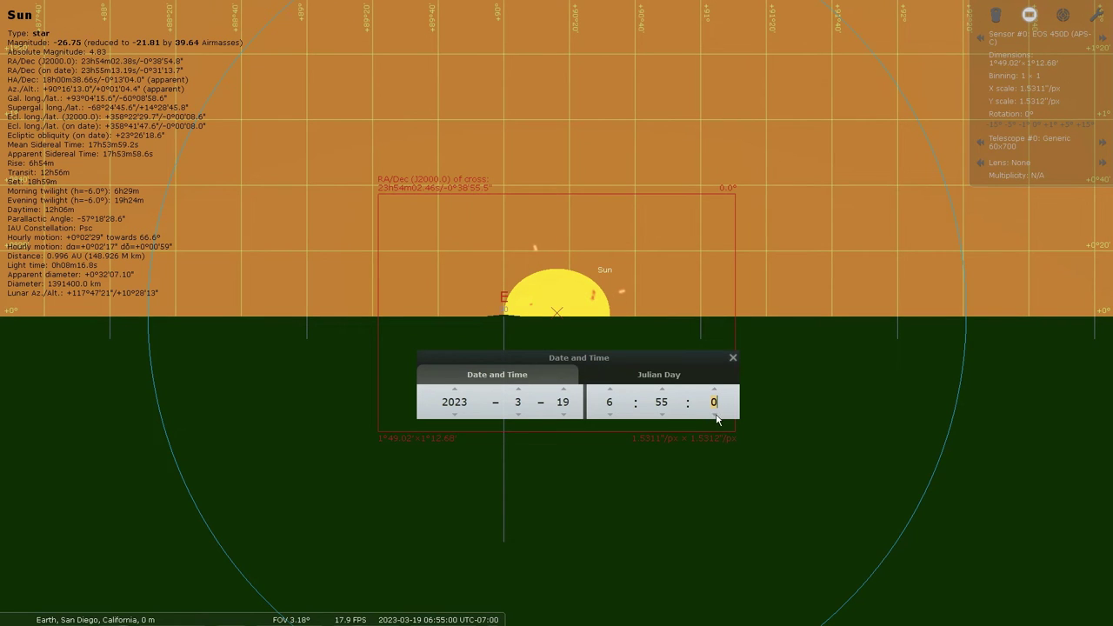
left_click(715, 416)
left_click(714, 416)
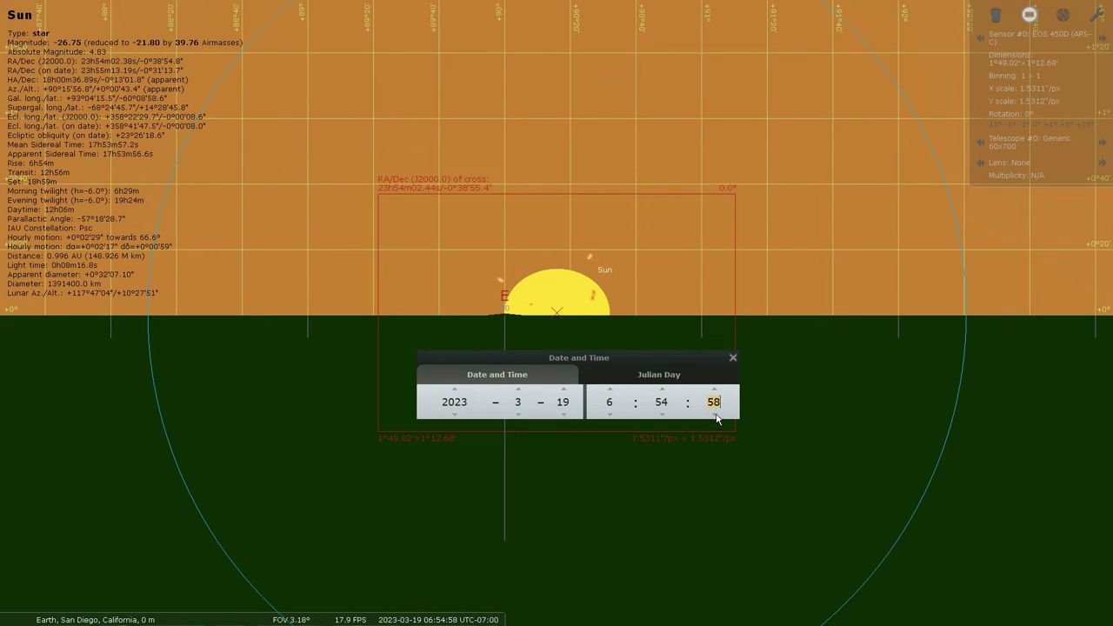
Deselect the Sun and enlarge the view to a 1.13° field to examine the 2023-03-19 sunrise against due east
left_click(809, 392)
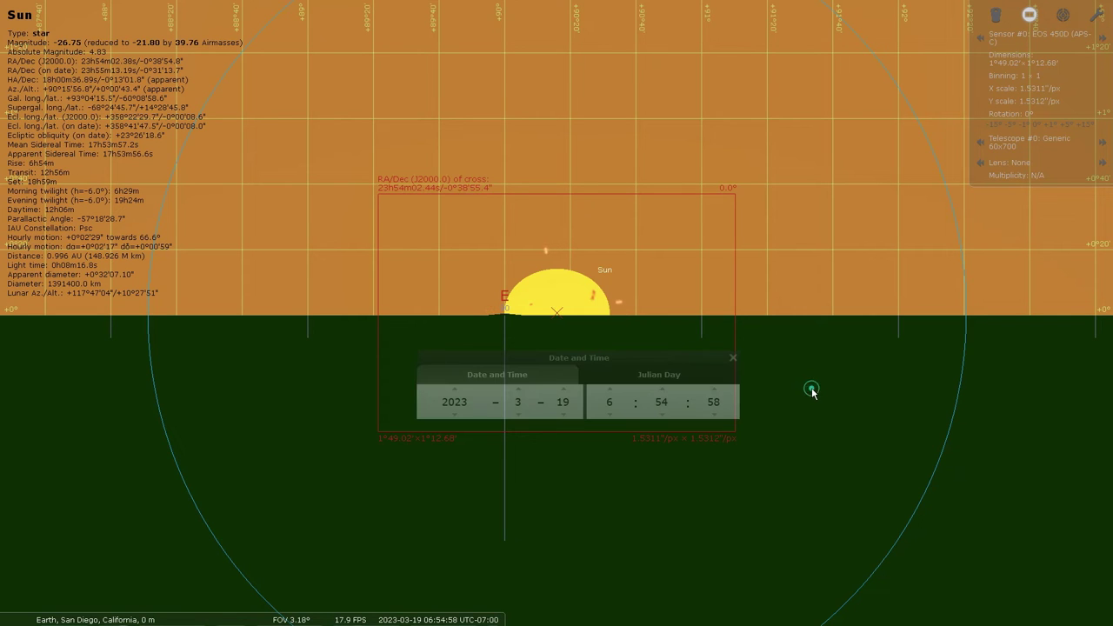
scroll(822, 395, "up", 3)
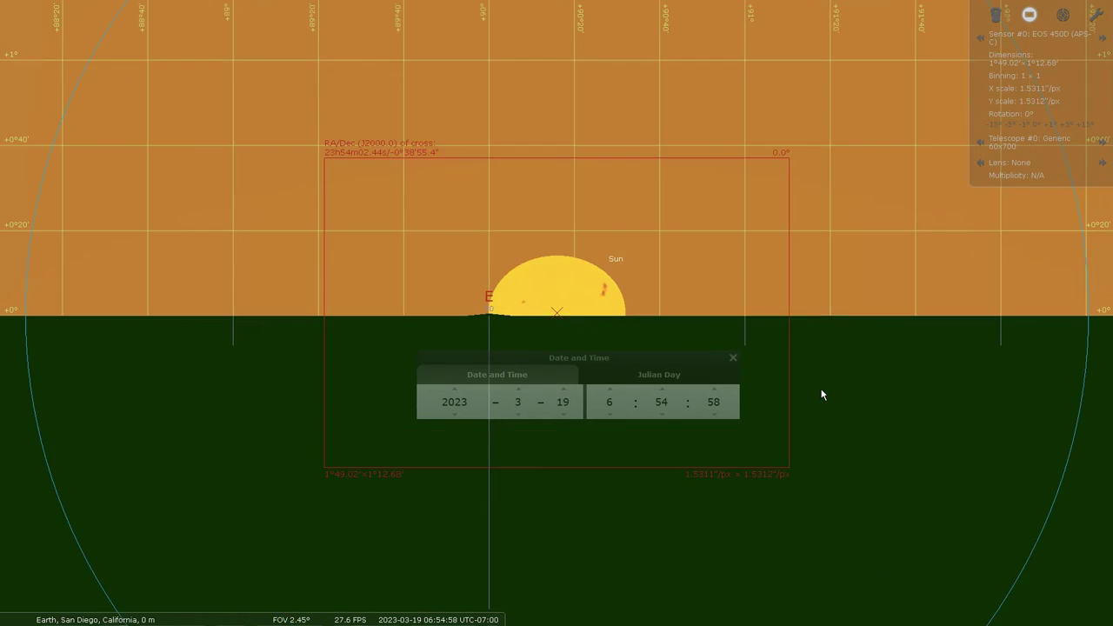
scroll(821, 395, "up", 2)
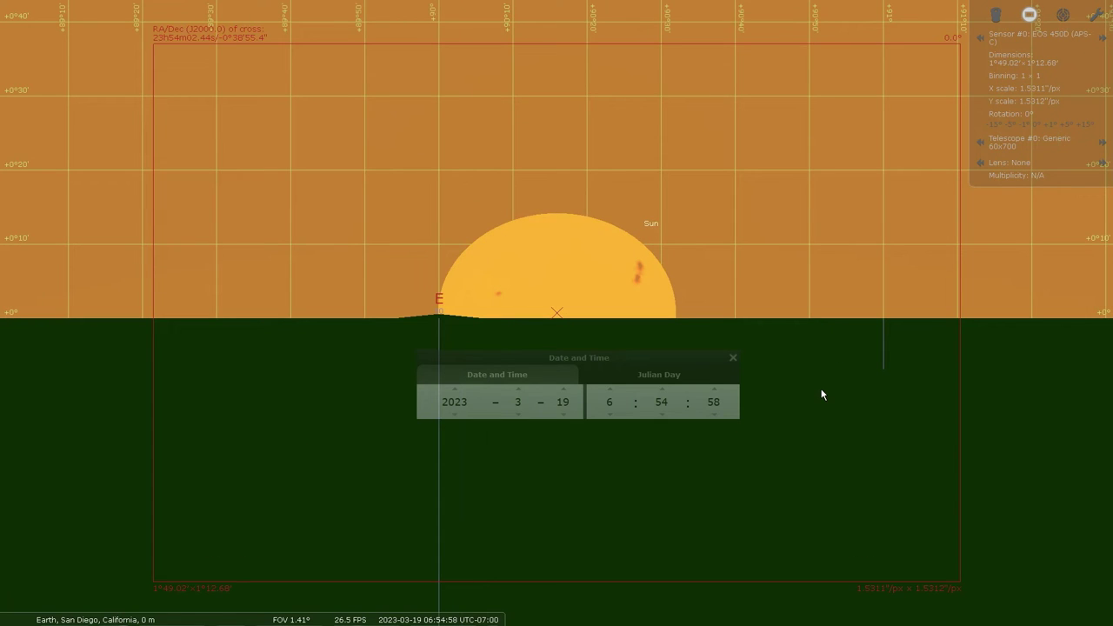
scroll(822, 395, "up", 1)
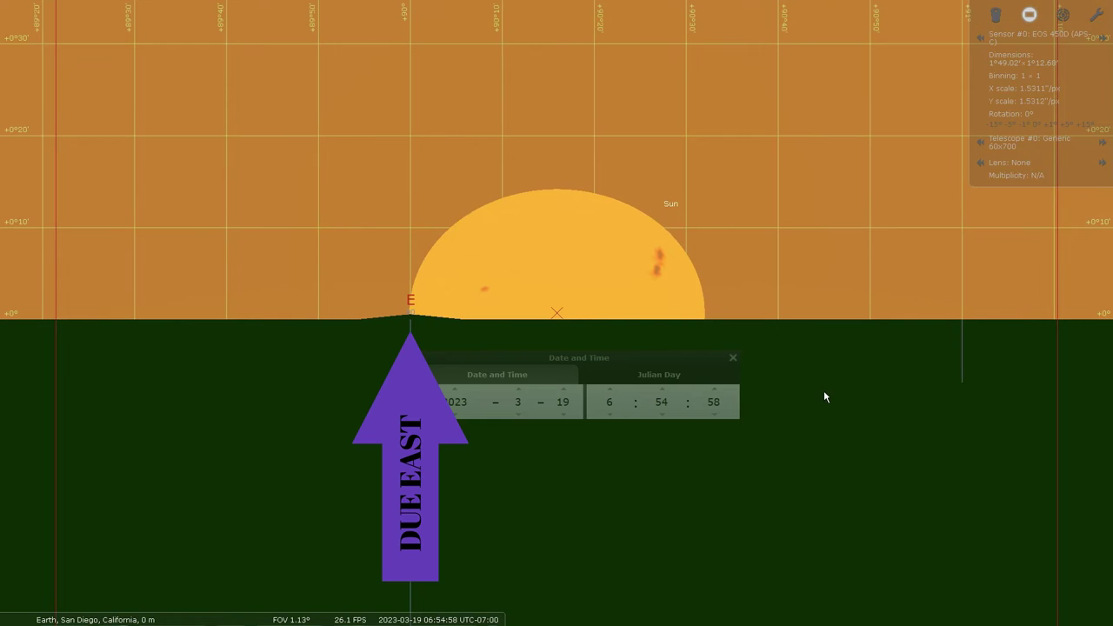
Set the date to 2023-03-20 and advance the seconds through sunrise to 6:53:59
left_click(698, 363)
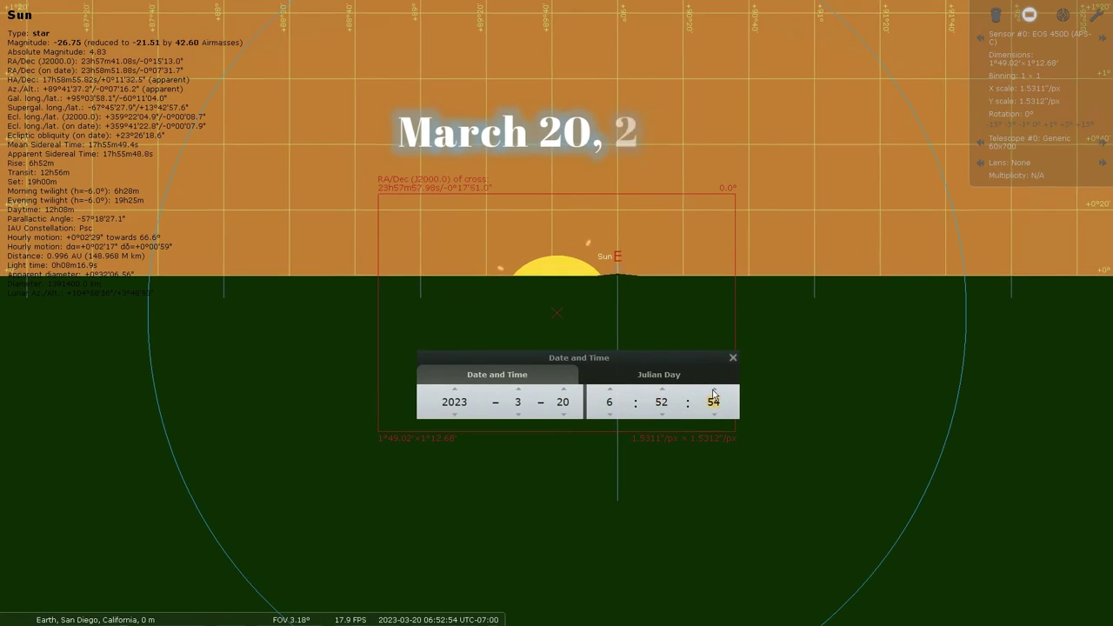
left_click(714, 390)
left_click(714, 390)
left_click(714, 389)
left_click(714, 390)
left_click_drag(714, 390, 714, 389)
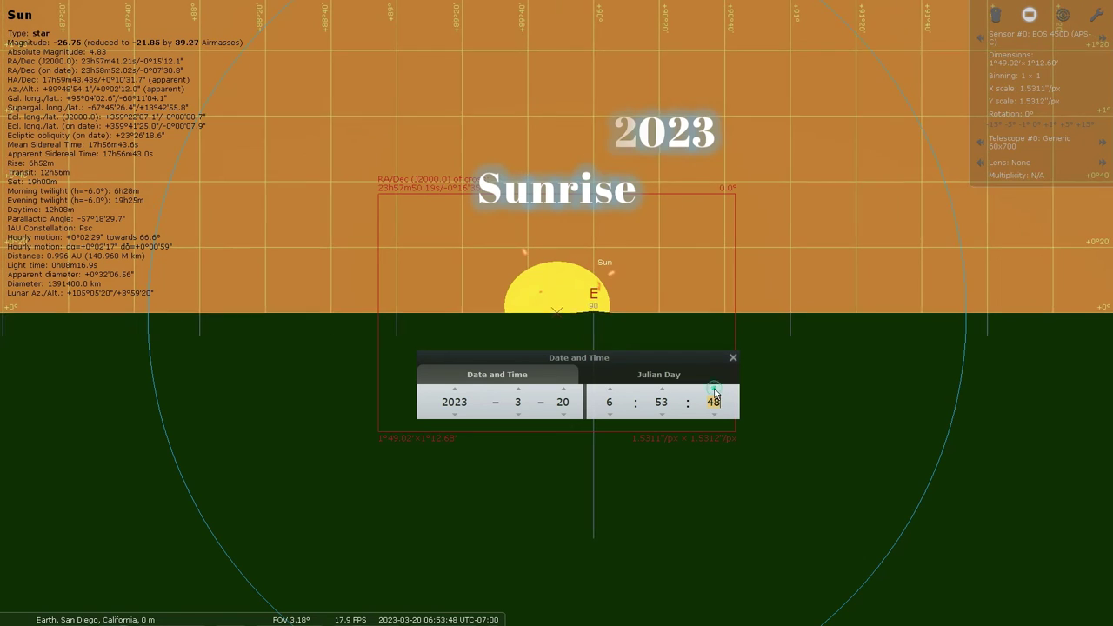
left_click(714, 389)
left_click(714, 390)
left_click(714, 390)
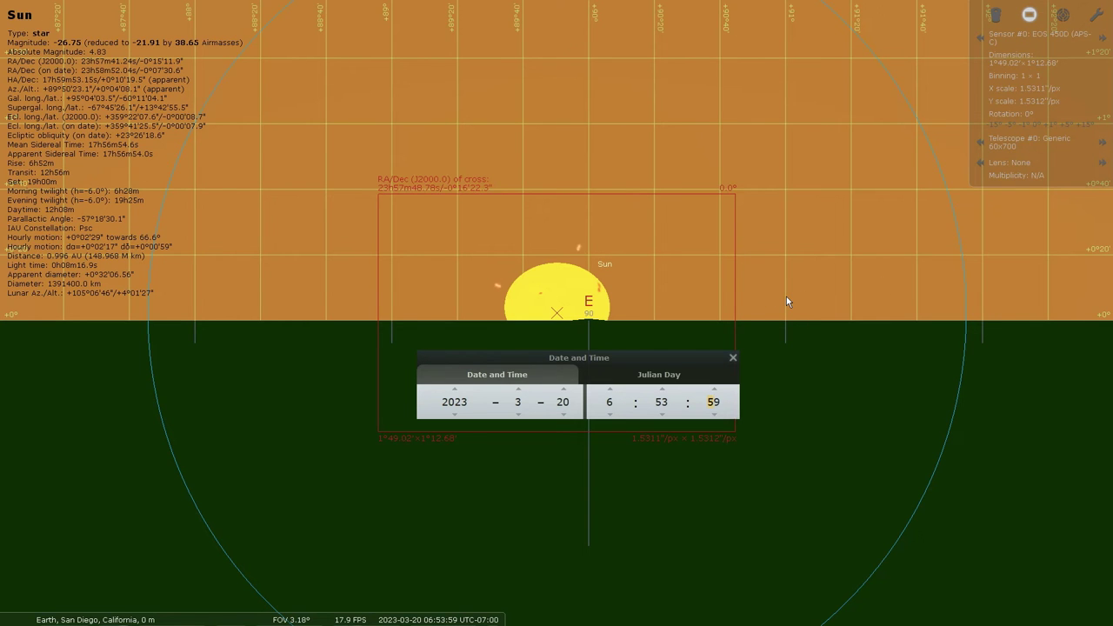
Deselect the Sun and enlarge the view to a 1.31° field to examine the 2023-03-20 sunrise against due east
right_click(787, 301)
scroll(786, 301, "up", 3)
scroll(786, 302, "up", 1)
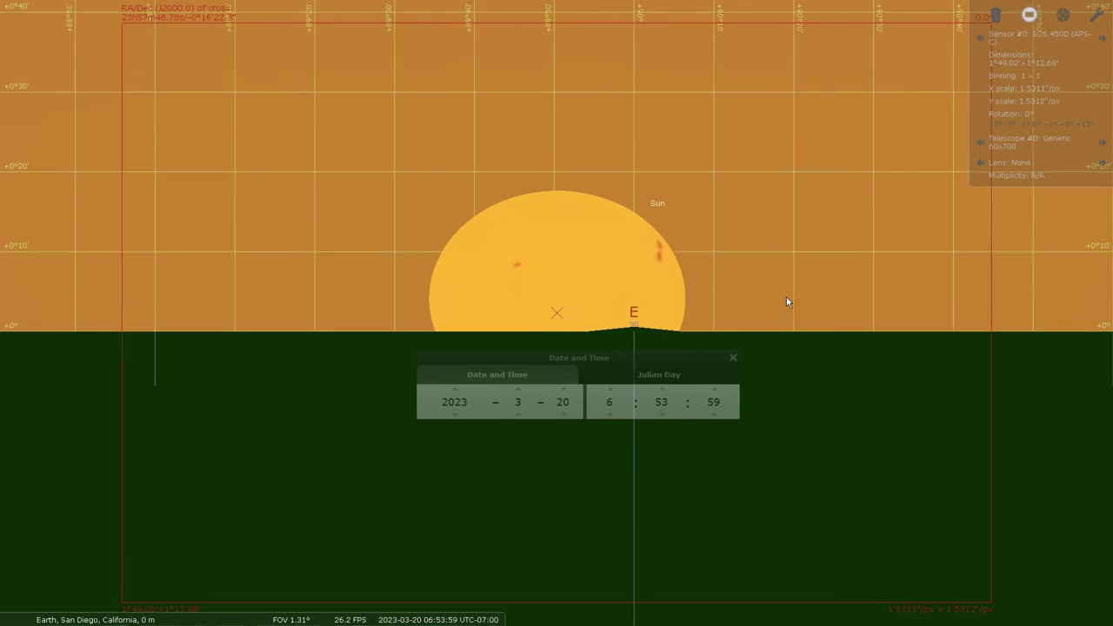